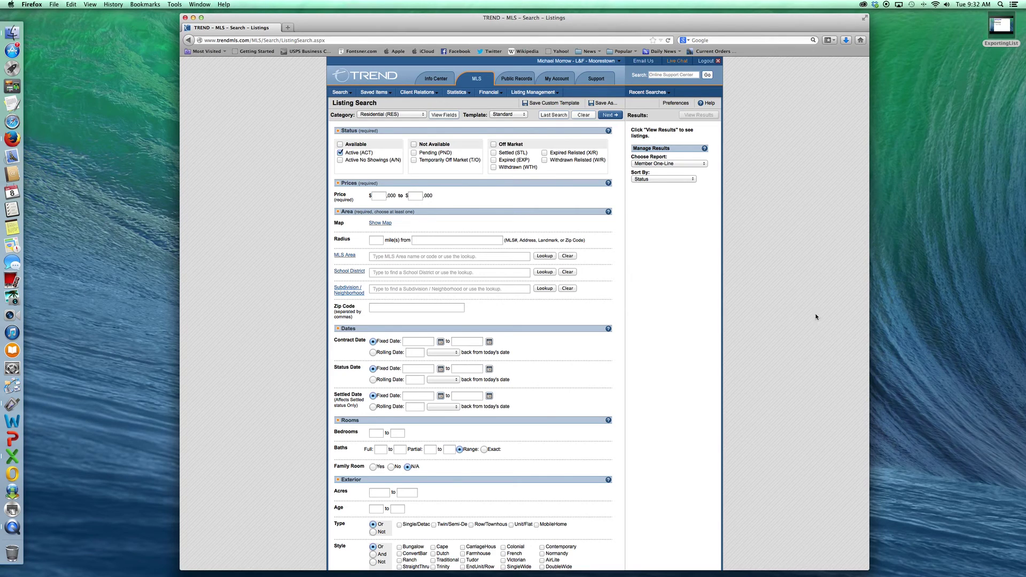
Switch from Listing Search to the Public Records Address Search form.
left_click(508, 80)
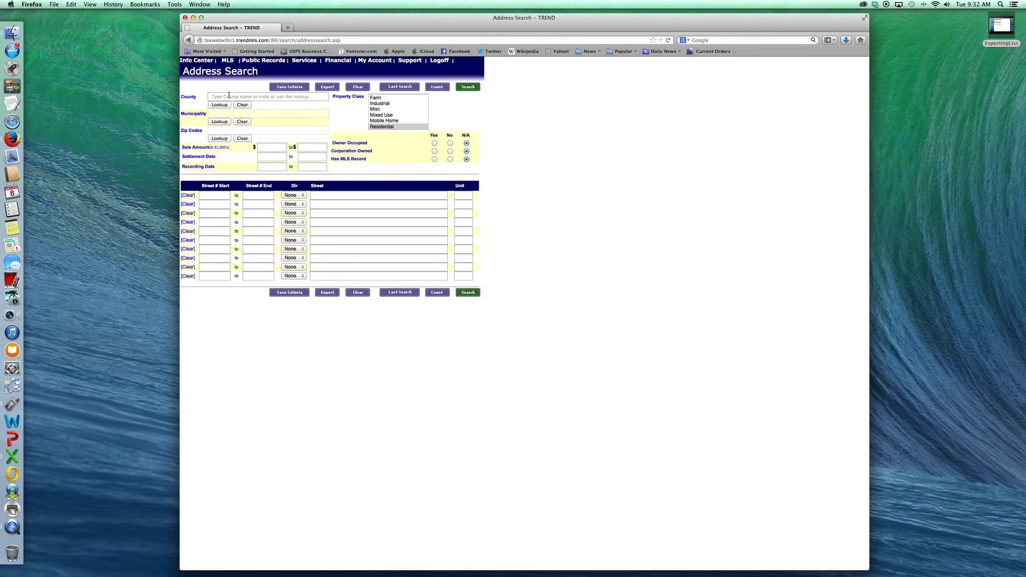
Add Burlington County, NJ, Moorestown Twp and zip code 08057 as location criteria.
left_click(228, 95)
type("Bur")
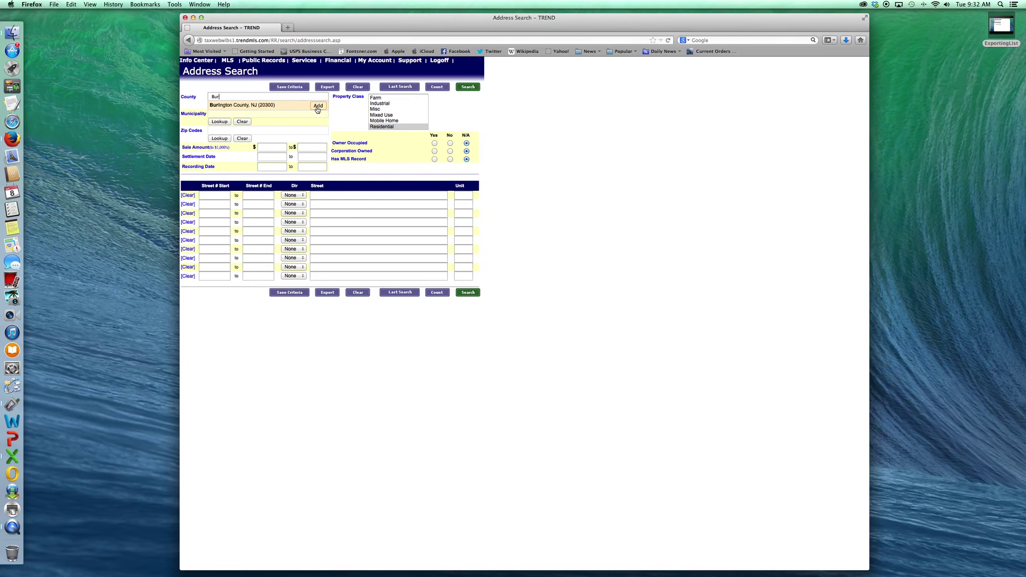
left_click(318, 107)
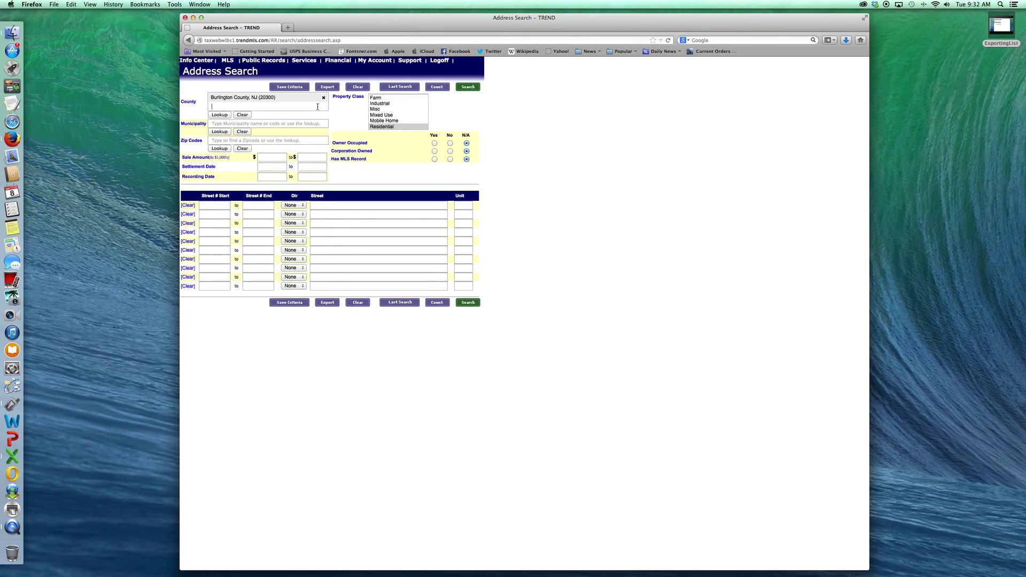
left_click(282, 123)
type("Moo")
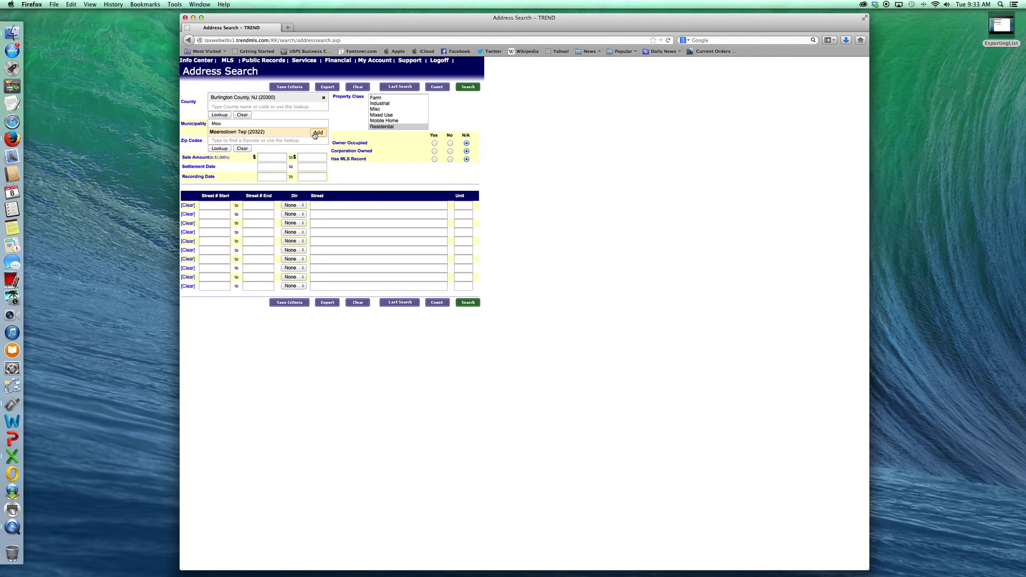
left_click(317, 133)
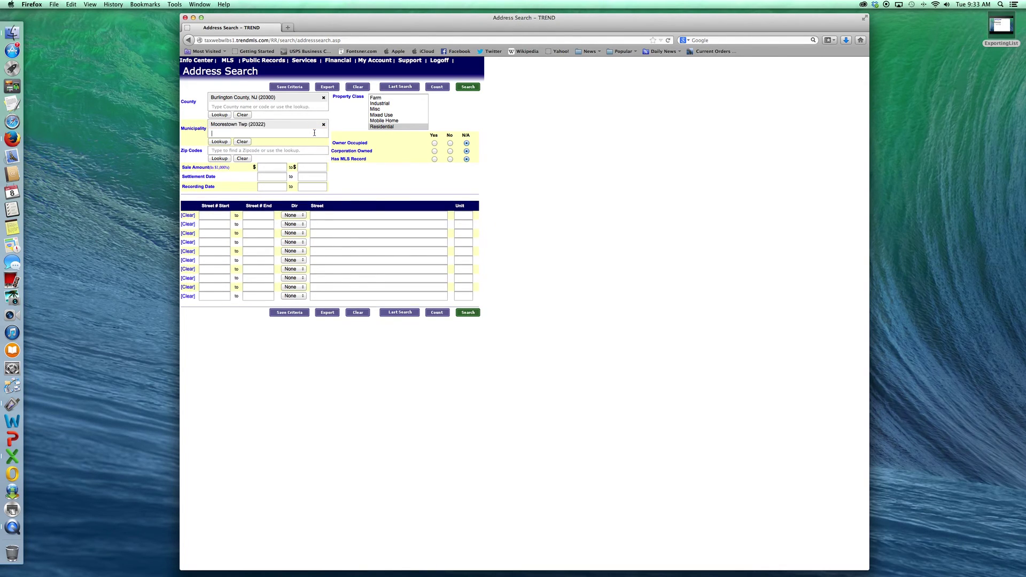
left_click(231, 150)
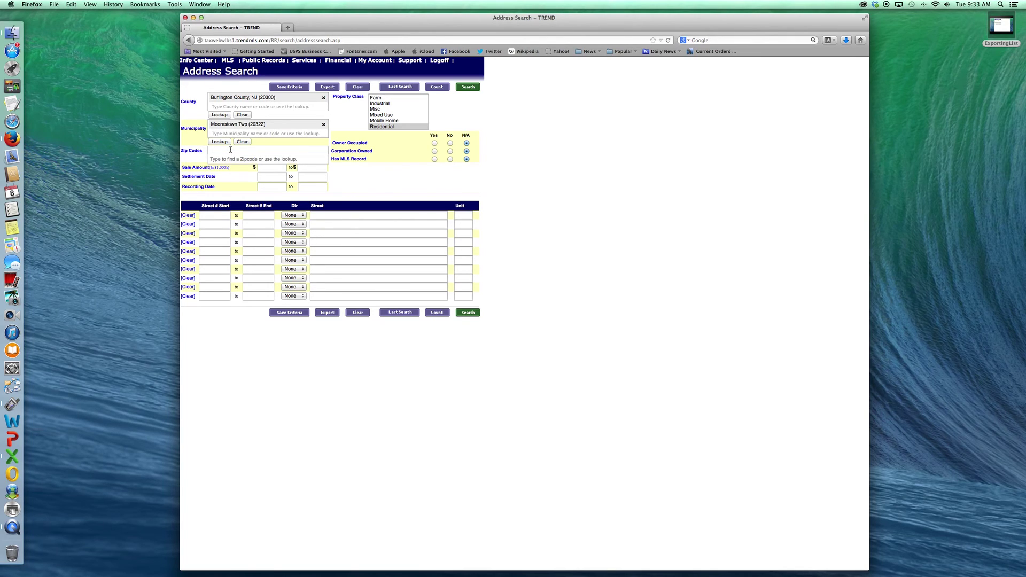
type("08057")
left_click(322, 159)
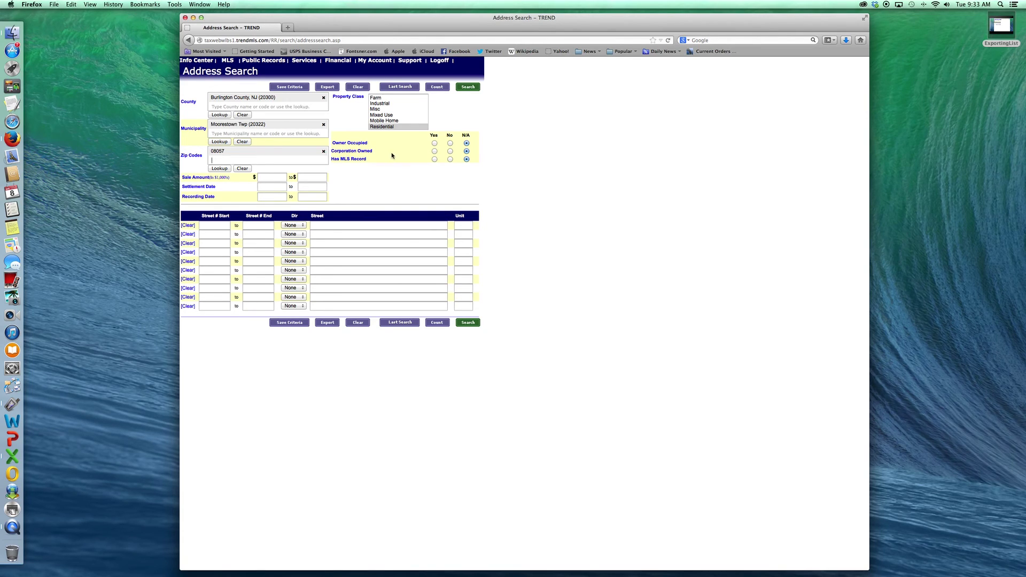
Select Residential in the Property Class list.
left_click(354, 182)
left_click(390, 130)
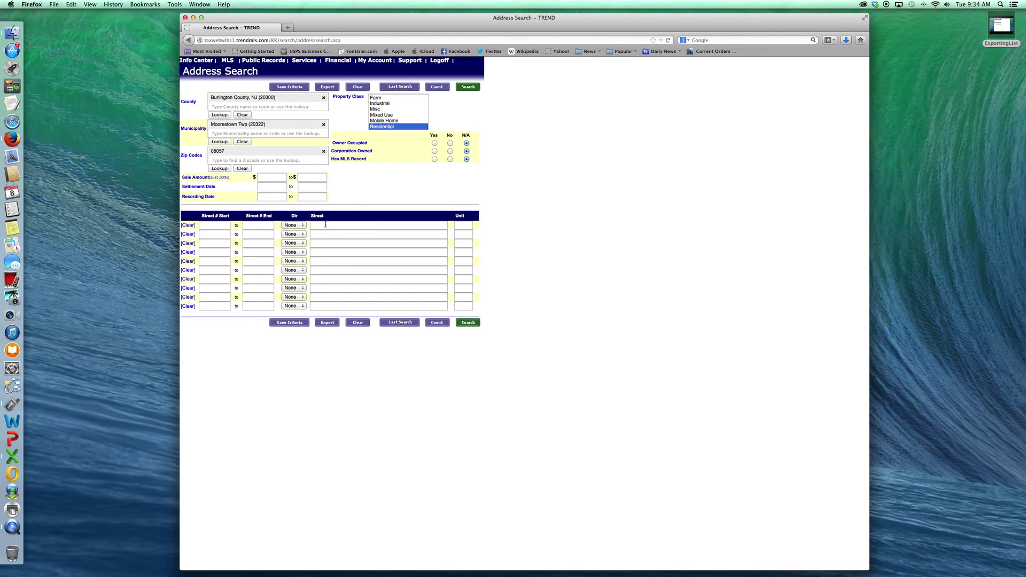
Enter Main St in the first street row and count the matches: 129 records.
left_click(326, 225)
left_click(325, 225)
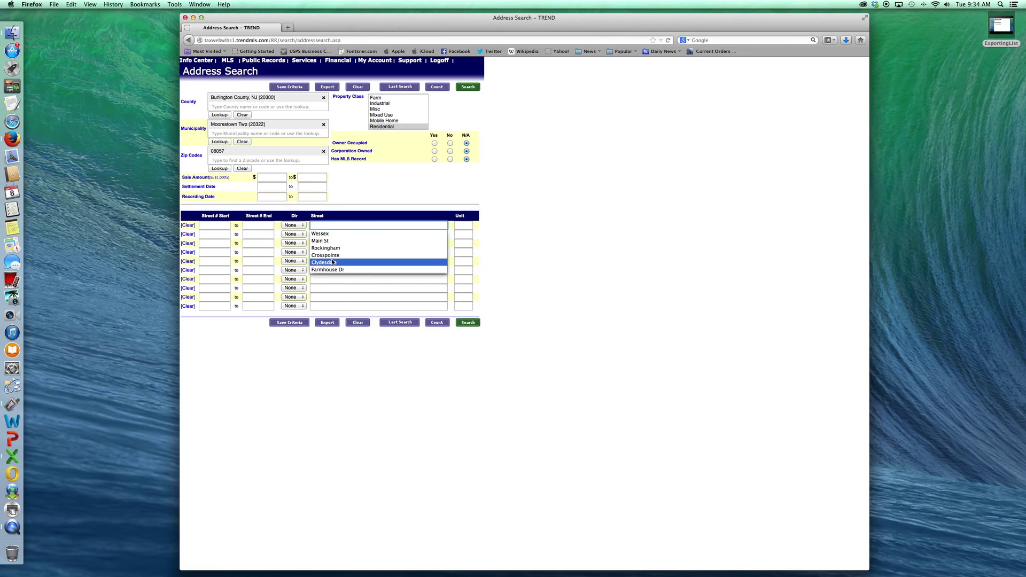
type("Mai")
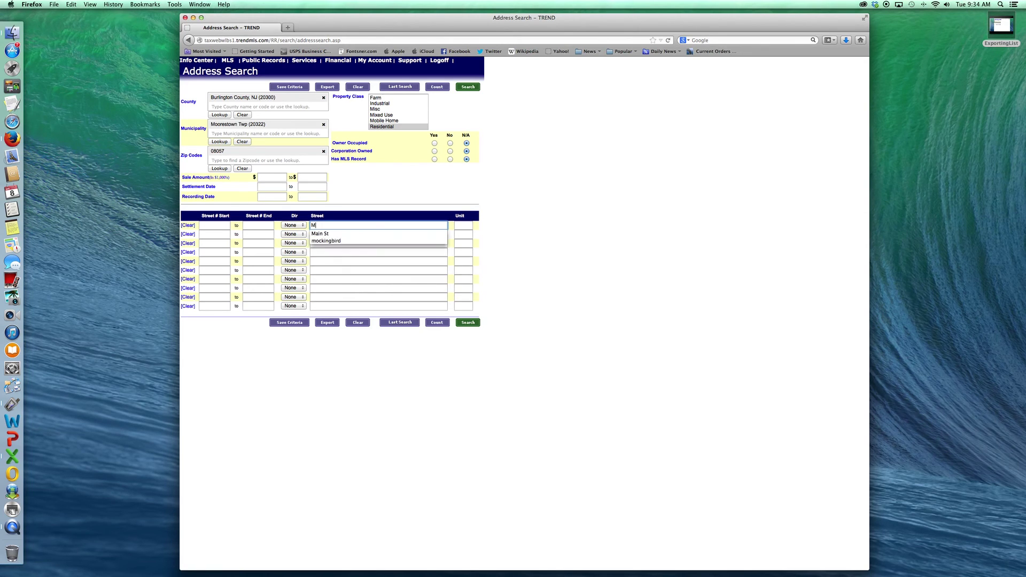
left_click(334, 234)
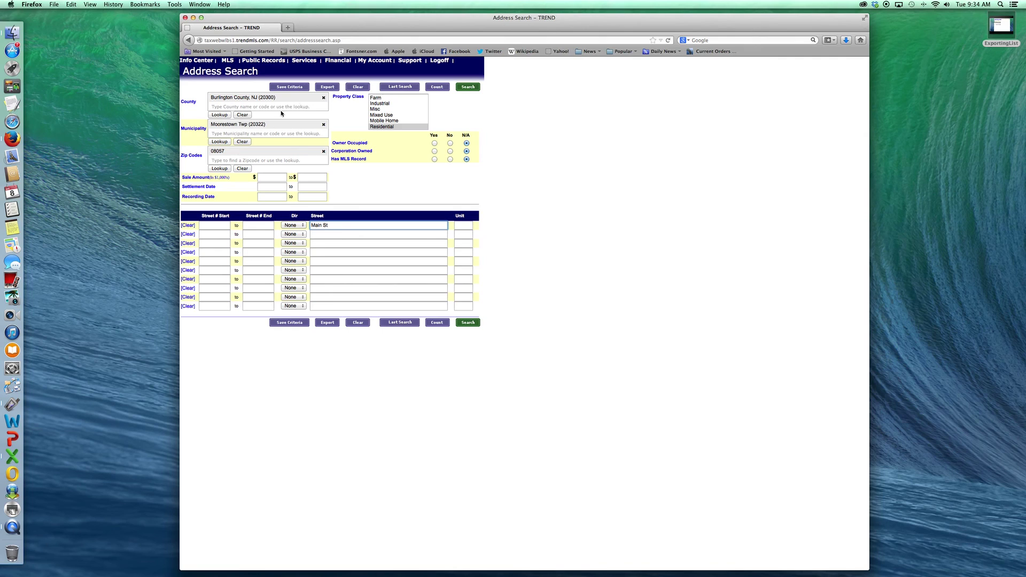
left_click(435, 88)
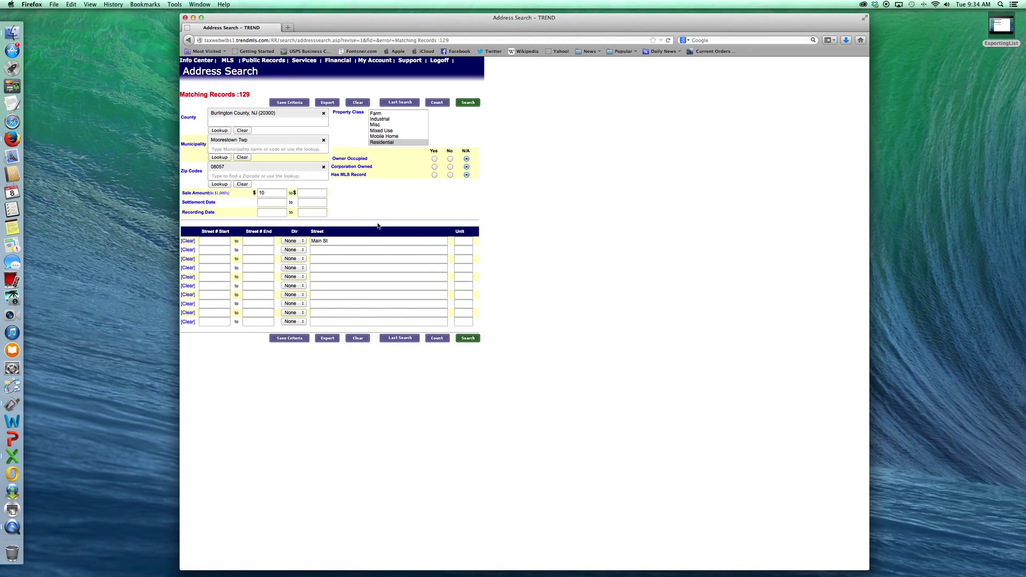
Set the second street row to Plum St instead of 2nd Ave and recount to 134 records.
left_click(330, 249)
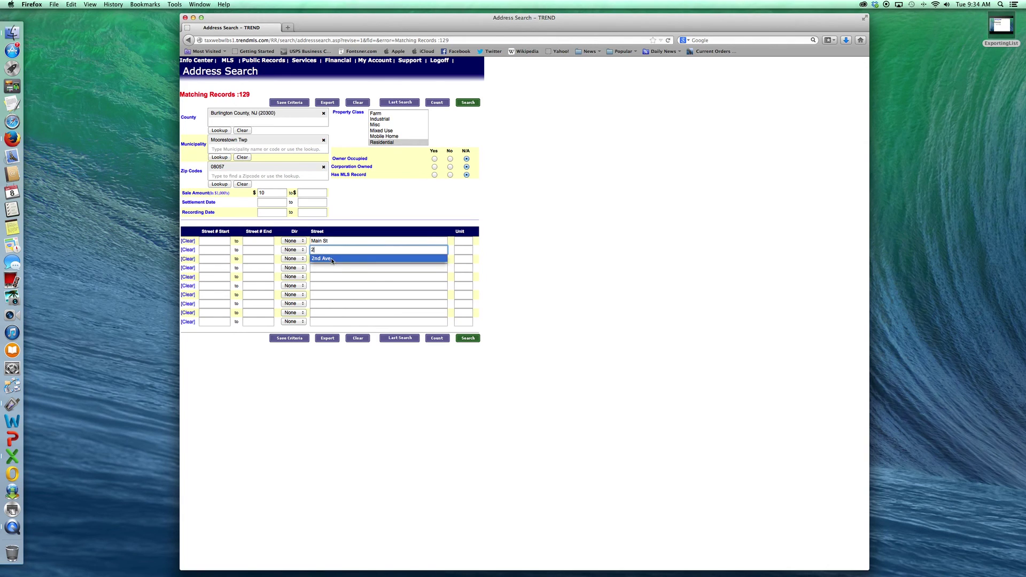
left_click(332, 259)
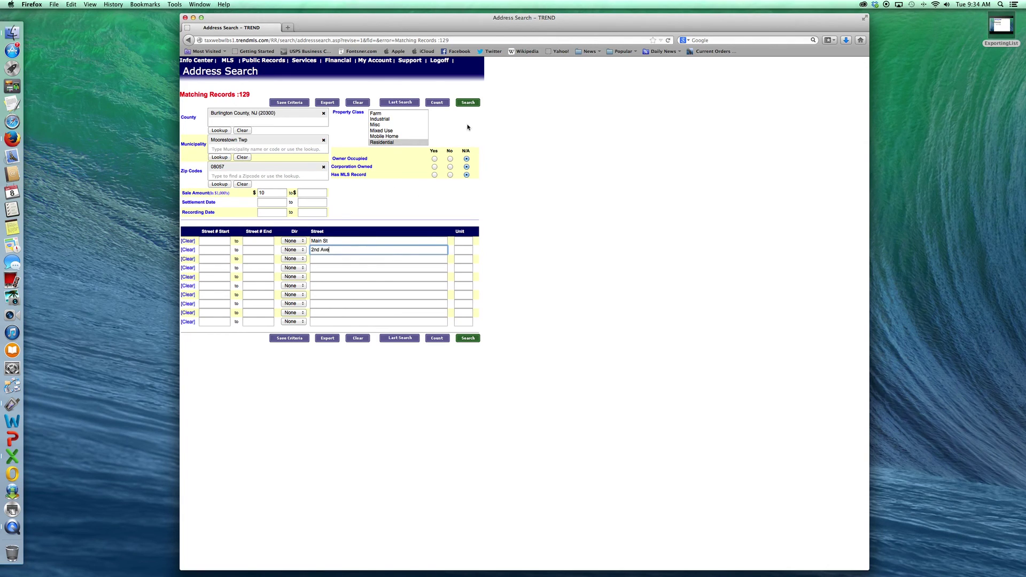
left_click(443, 102)
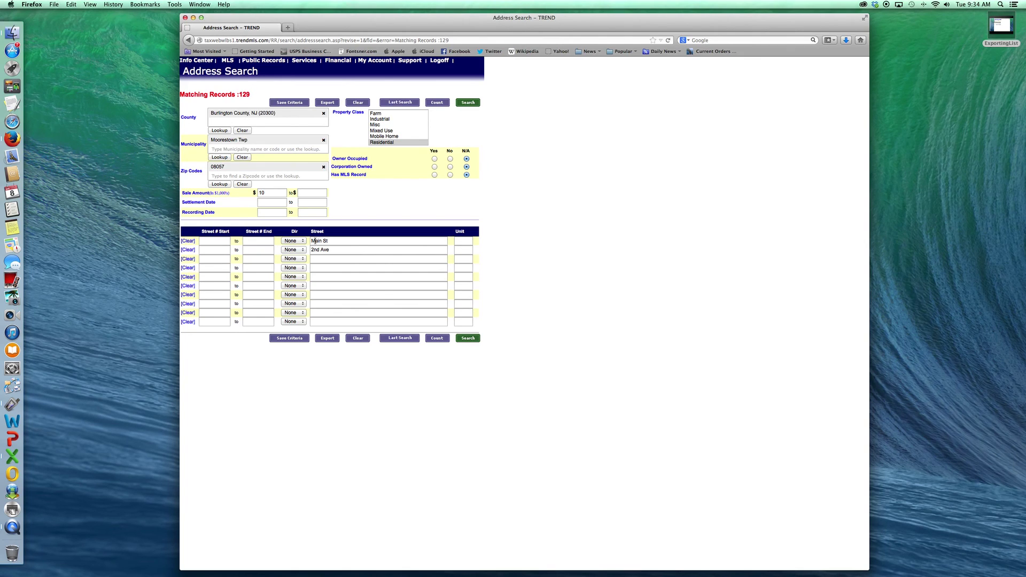
triple_click(342, 249)
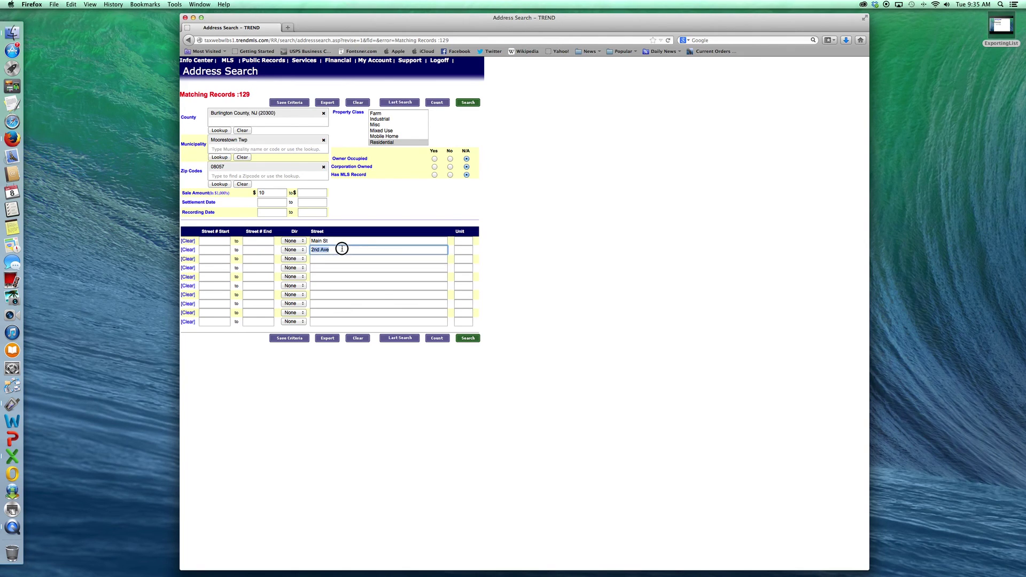
type("Plum")
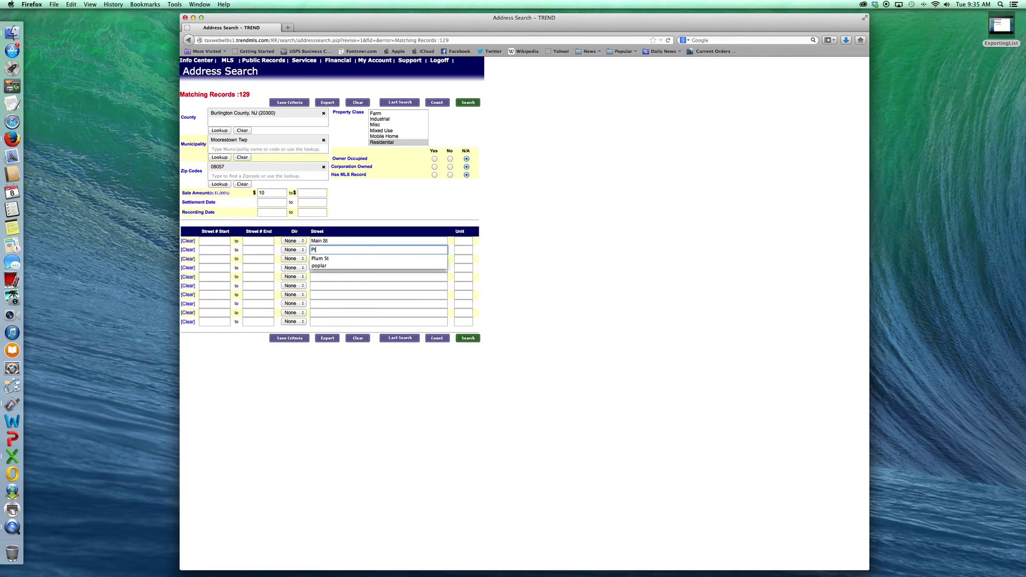
left_click(340, 260)
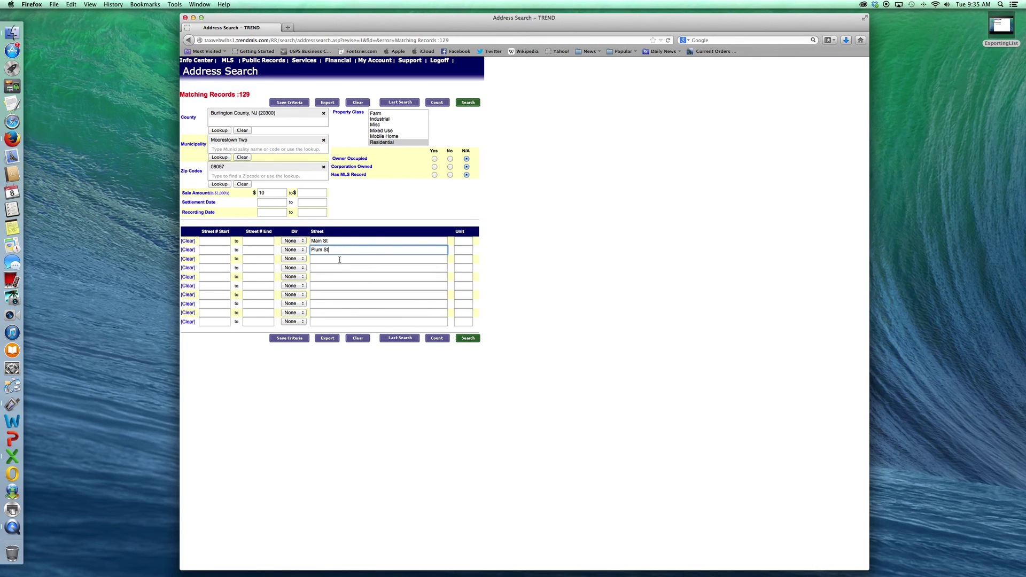
left_click(439, 104)
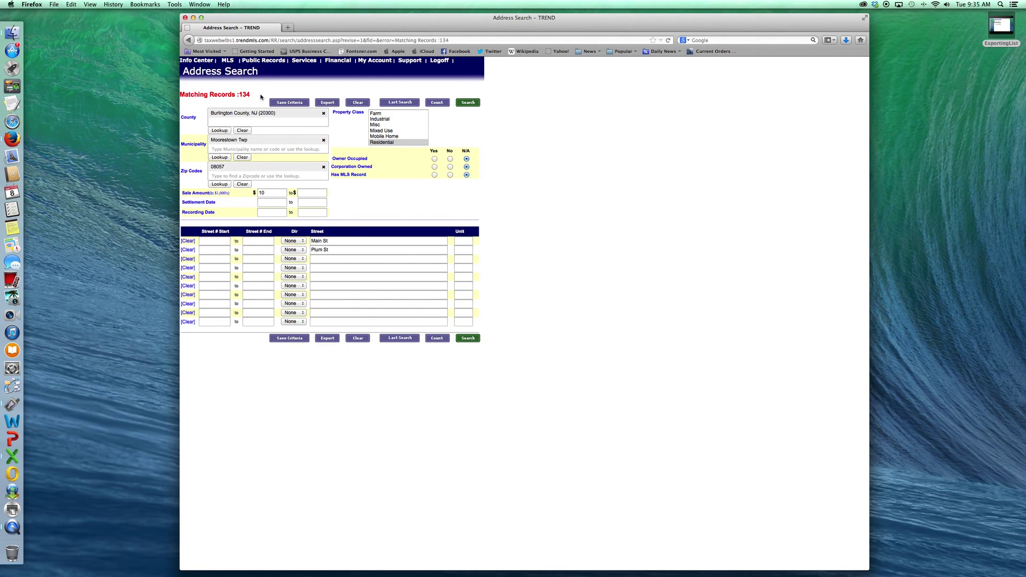
Configure a label export using Property Address in Excel format.
left_click(331, 104)
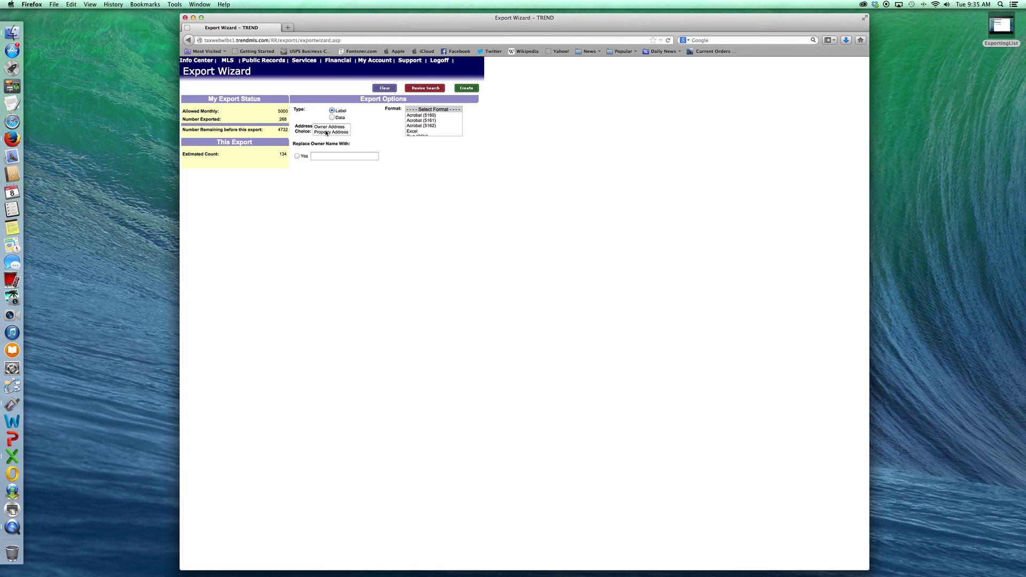
left_click(327, 132)
left_click(330, 157)
scroll(428, 129, "down", 2)
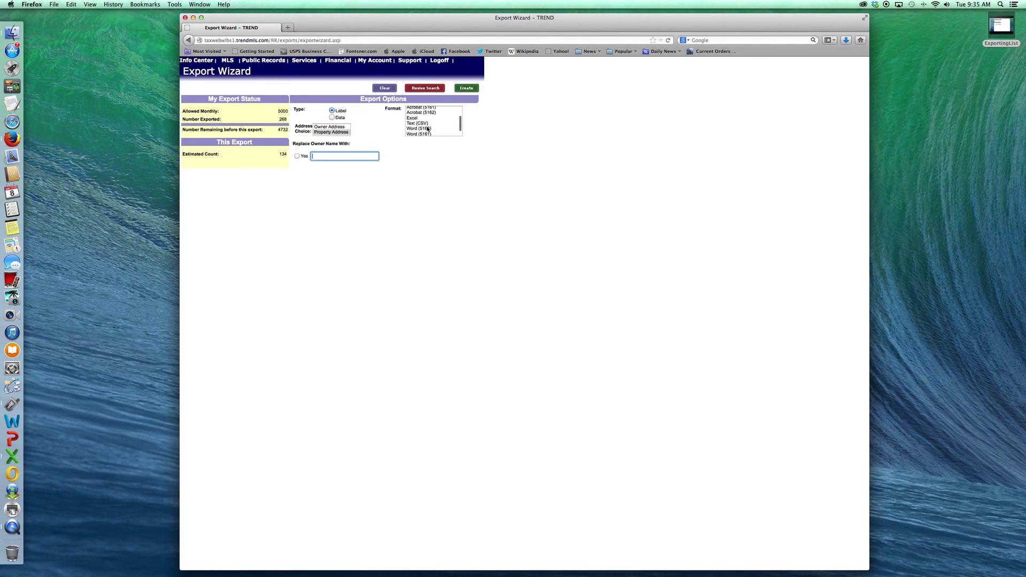
left_click(420, 118)
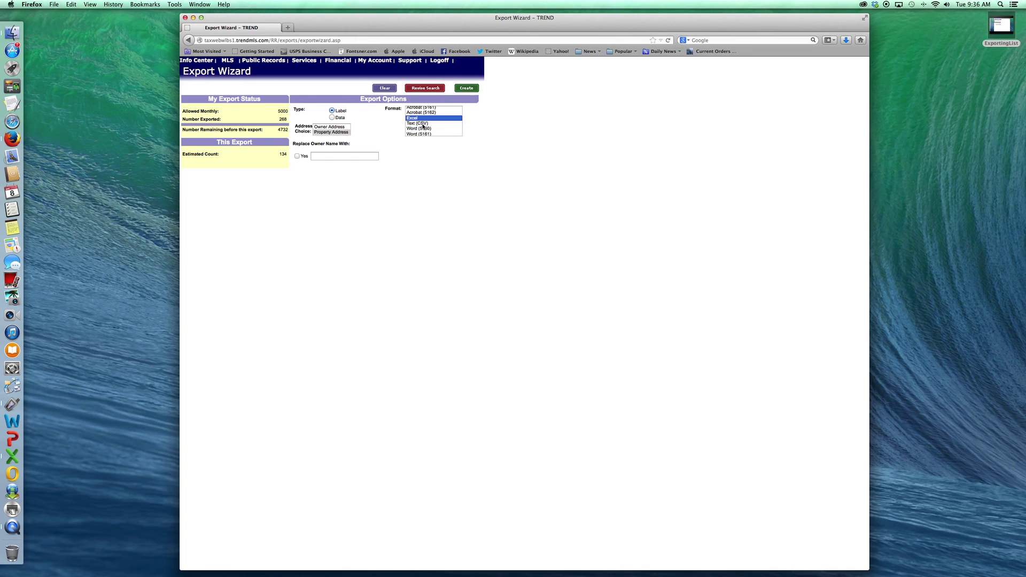
left_click(423, 124)
left_click(417, 118)
Create the label export and open the newest .xls result file in Microsoft Excel.
left_click(462, 90)
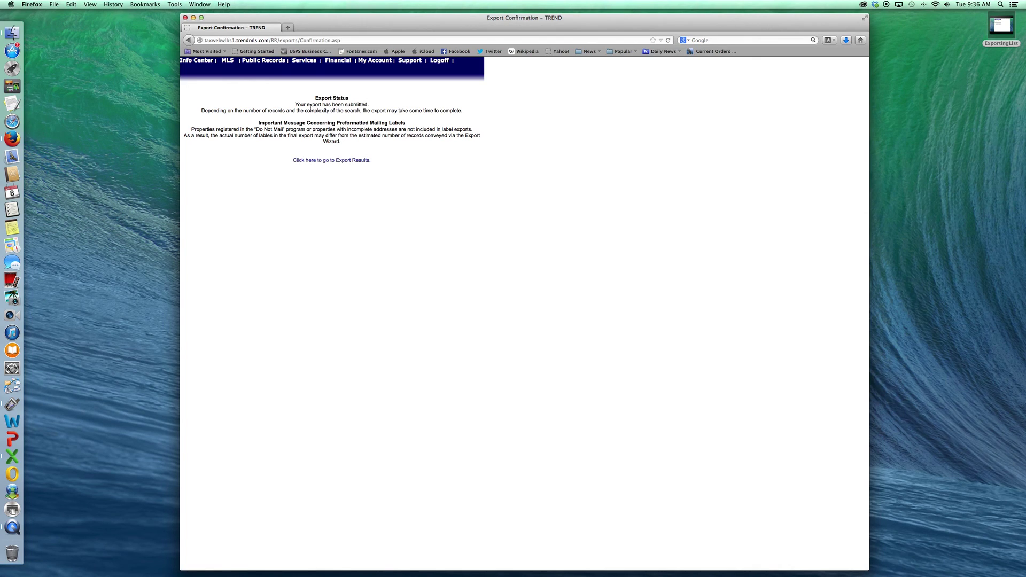
left_click(313, 162)
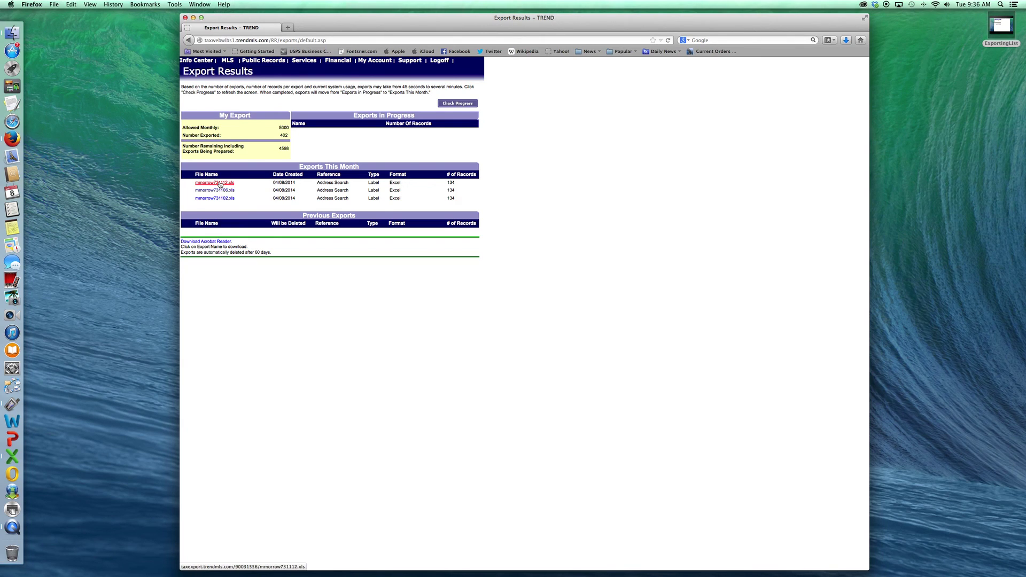
left_click(220, 183)
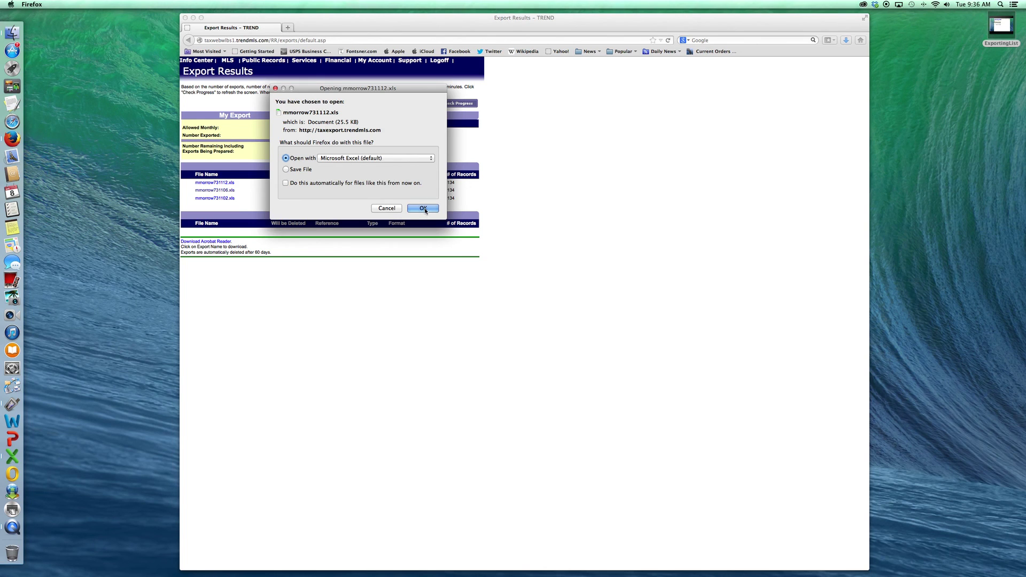
left_click(423, 210)
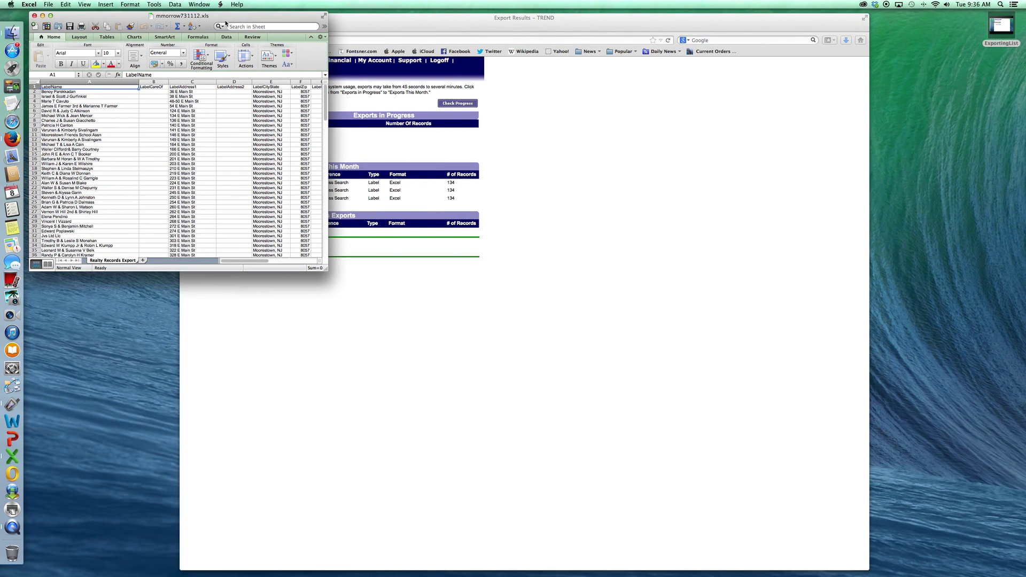
Scroll through the exported names and addresses, then close Excel and return to Export Results.
left_click_drag(216, 15, 504, 140)
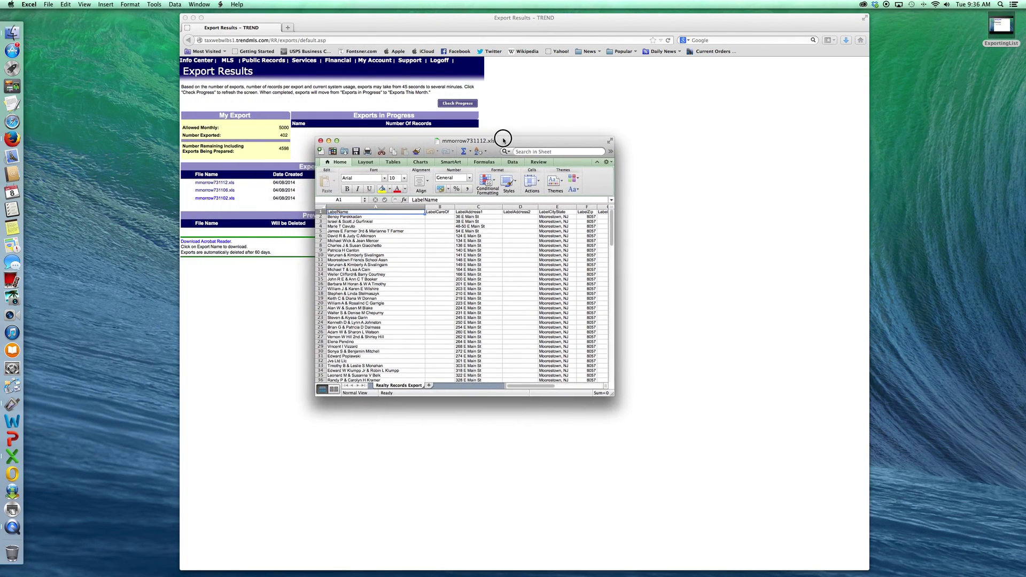
scroll(471, 215, "down", 10)
scroll(471, 215, "right", 5)
scroll(471, 216, "down", 5)
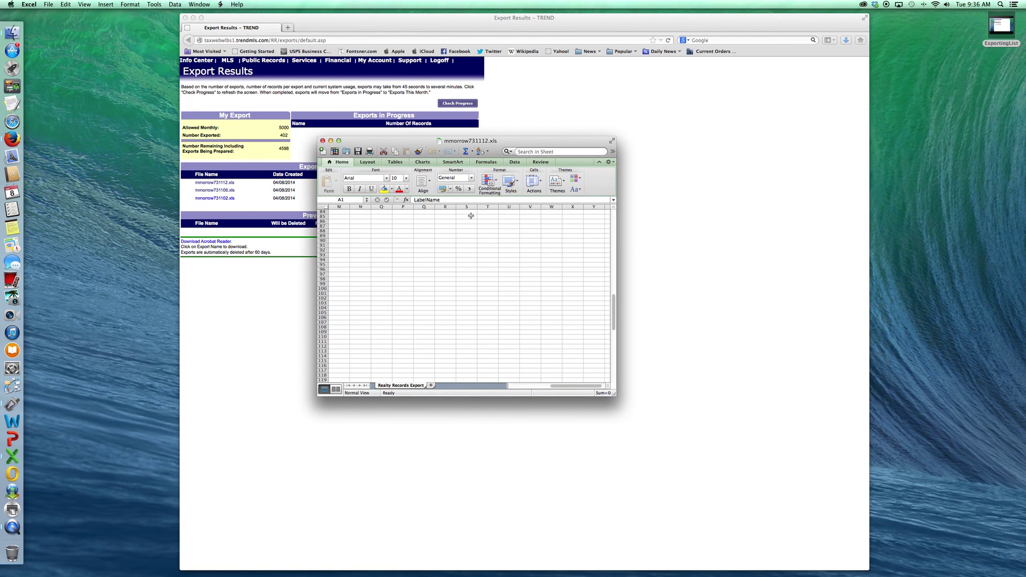
scroll(471, 215, "left", 5)
scroll(471, 215, "up", 5)
scroll(471, 215, "up", 15)
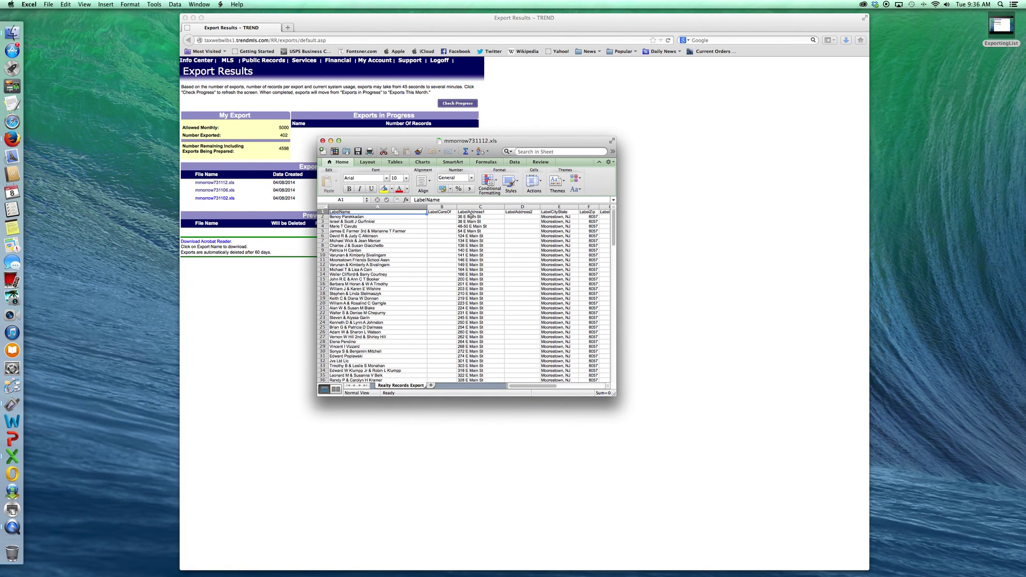
left_click(323, 141)
left_click(547, 116)
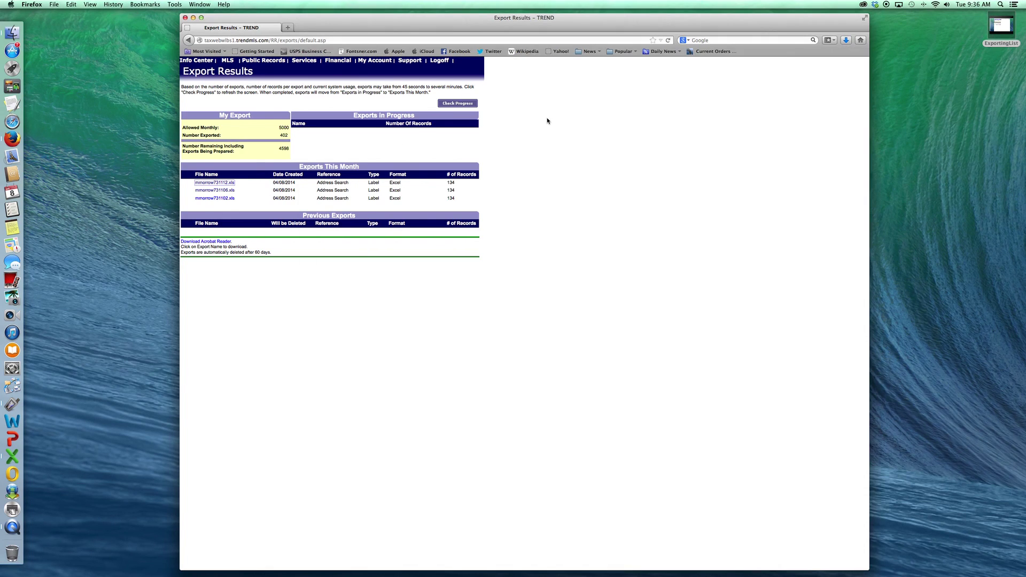